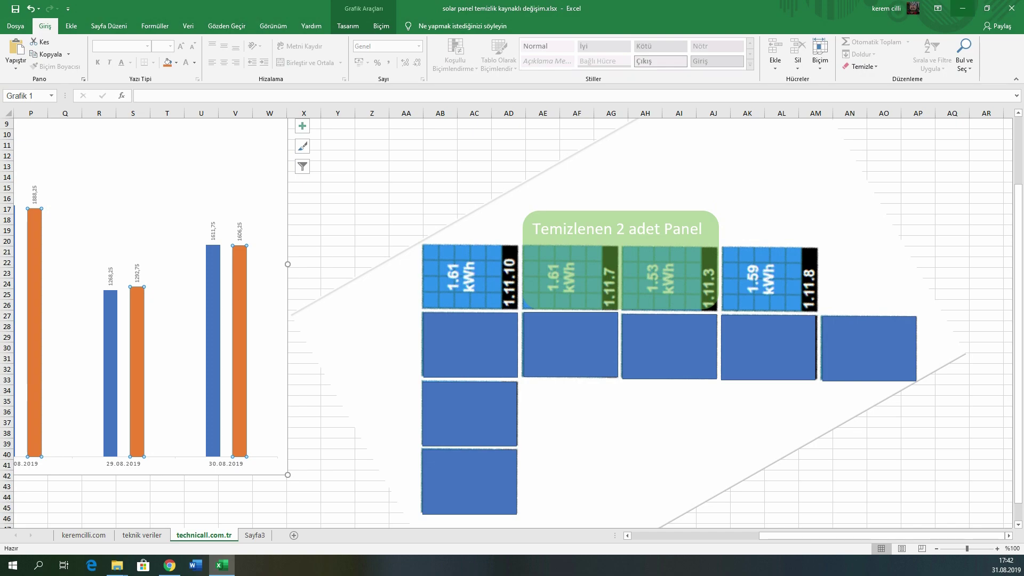
# Step: Switch to the SolarEdge monitoring page in Chrome and compare the module power values in the physical layout for 29/08 at 09:15 and 14:15
pyautogui.click(962, 8)
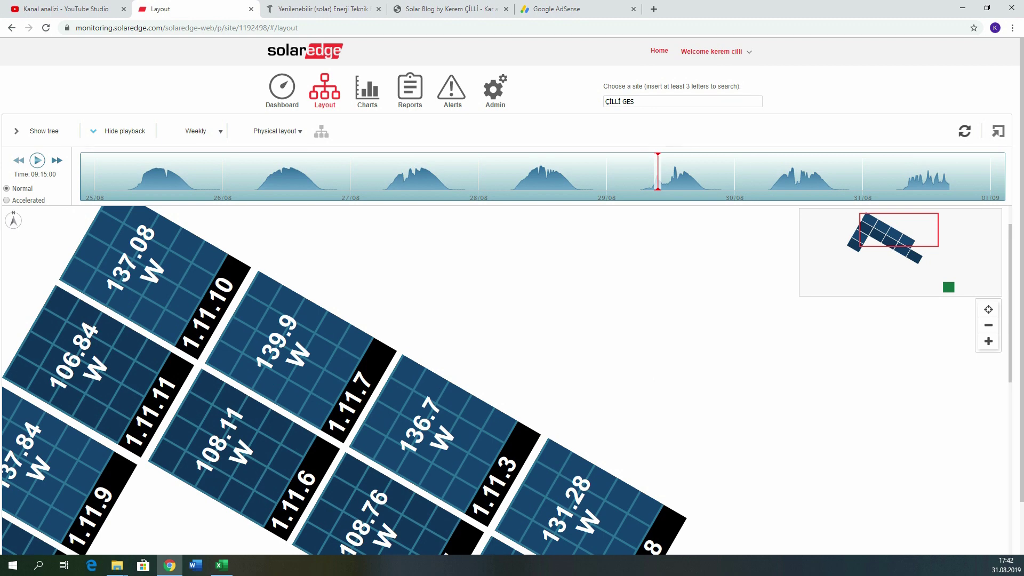
pyautogui.moveTo(367, 385)
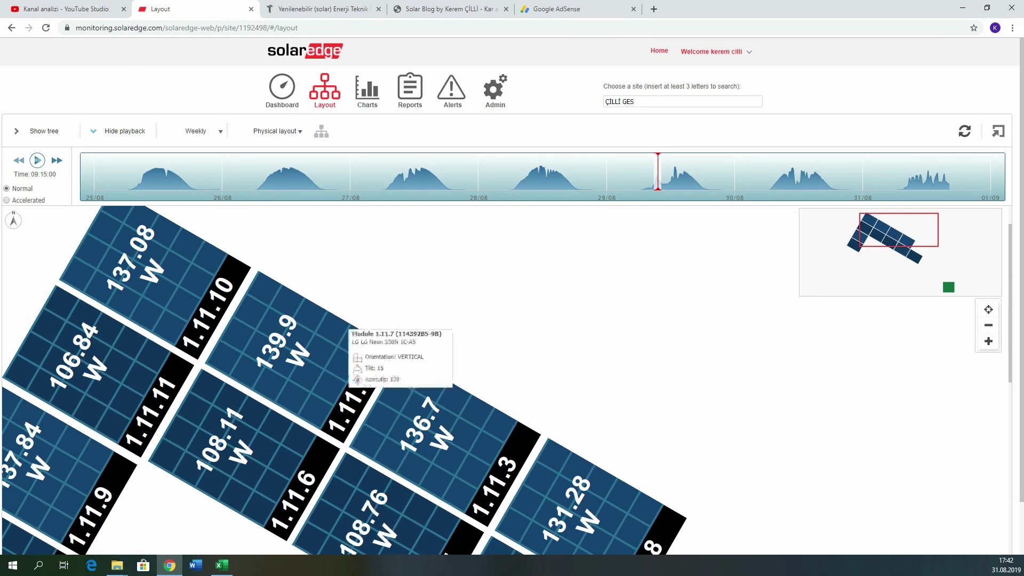
pyautogui.moveTo(216, 320)
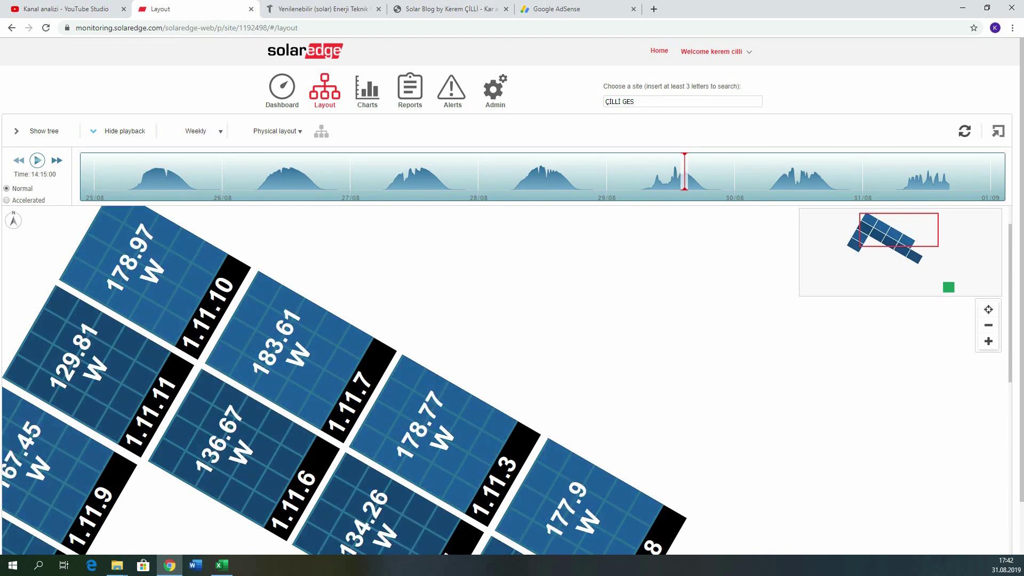
pyautogui.moveTo(450, 408)
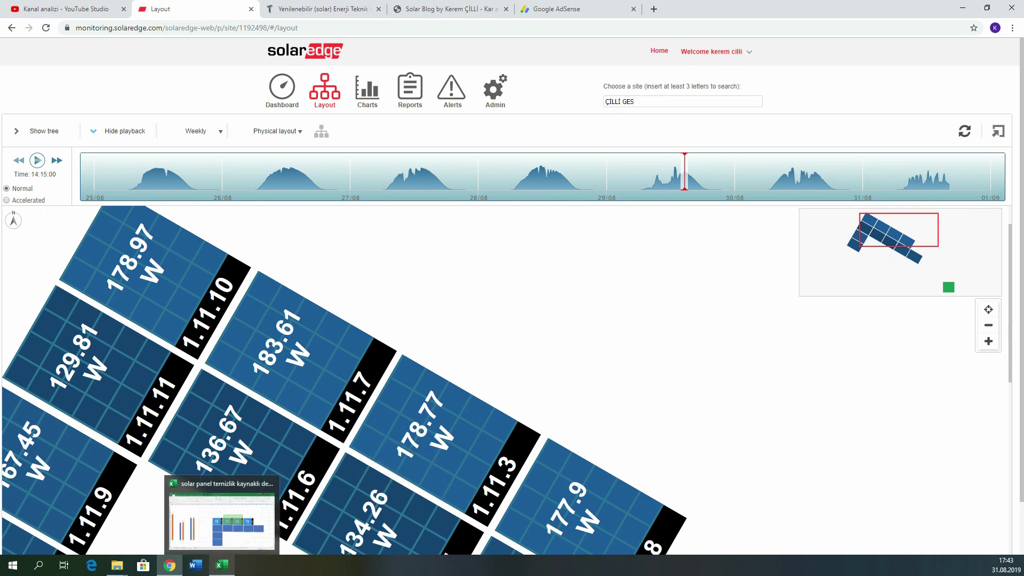
# Step: Switch back to Excel and examine the blue series of the daily production chart and the picture of the two cleaned panels
pyautogui.click(222, 565)
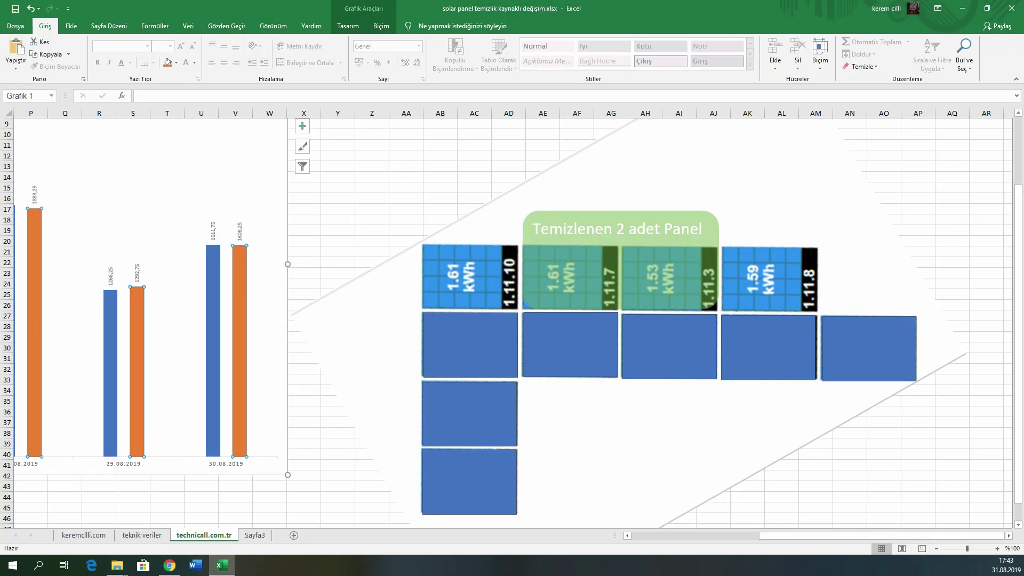
pyautogui.moveTo(817, 536); pyautogui.dragTo(689, 536)
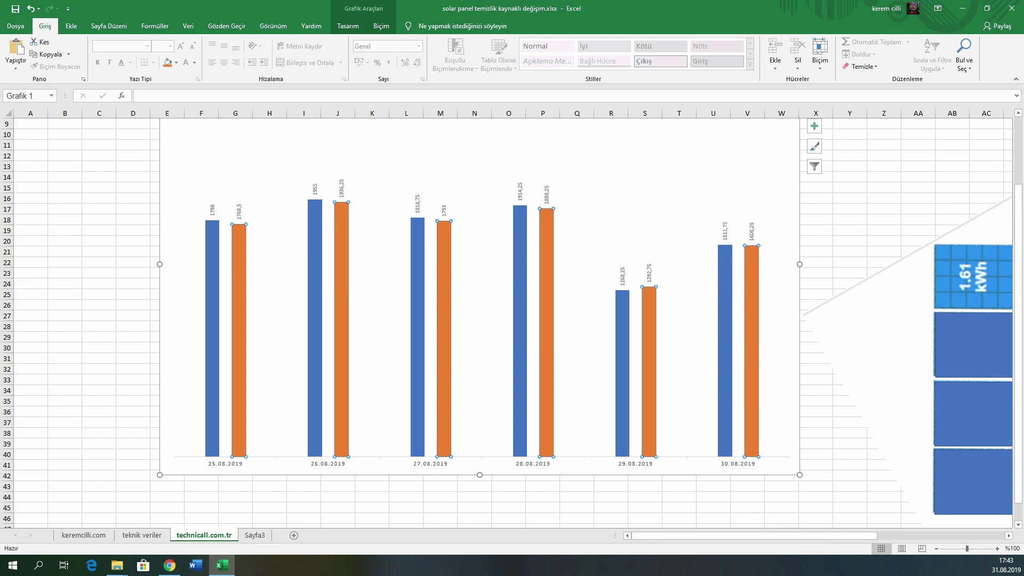
pyautogui.scroll(1, 584, 405)
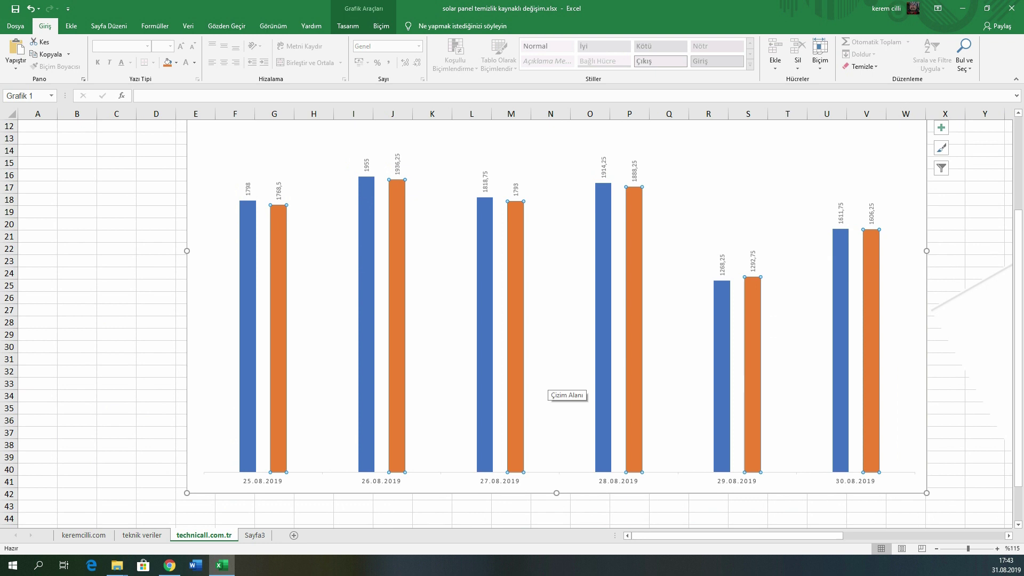
pyautogui.click(366, 325)
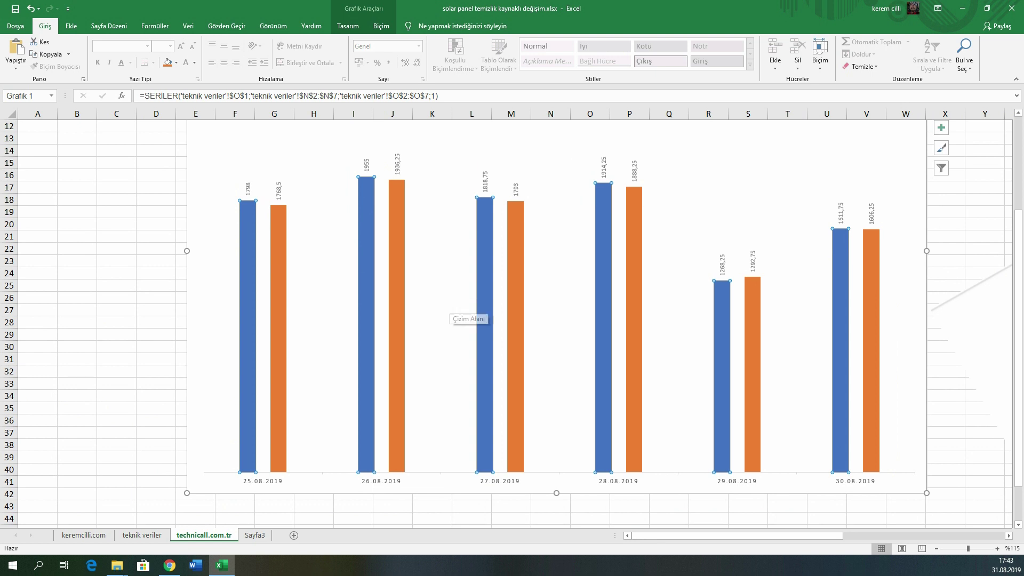
pyautogui.moveTo(672, 535); pyautogui.dragTo(835, 535)
pyautogui.click(597, 438)
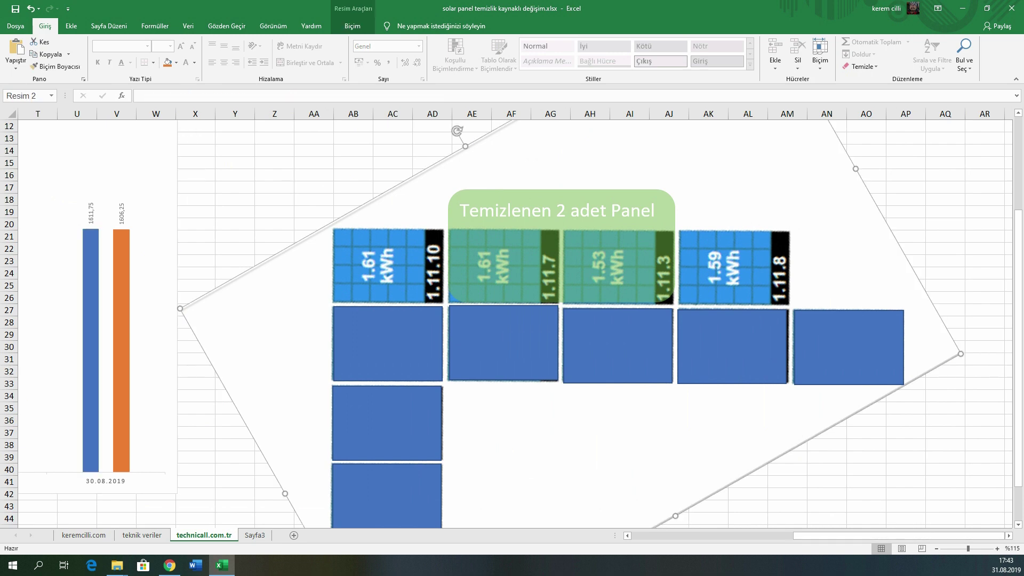
# Step: Compare the blue and orange bars for 29.08.2019 and 30.08.2019 in the daily production chart
pyautogui.moveTo(835, 535); pyautogui.dragTo(674, 535)
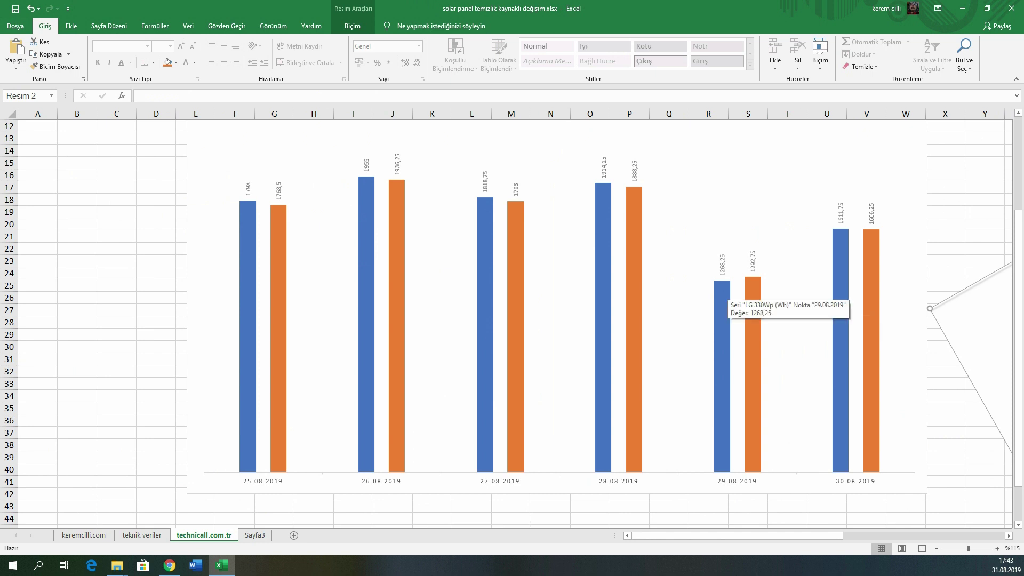
pyautogui.click(752, 291)
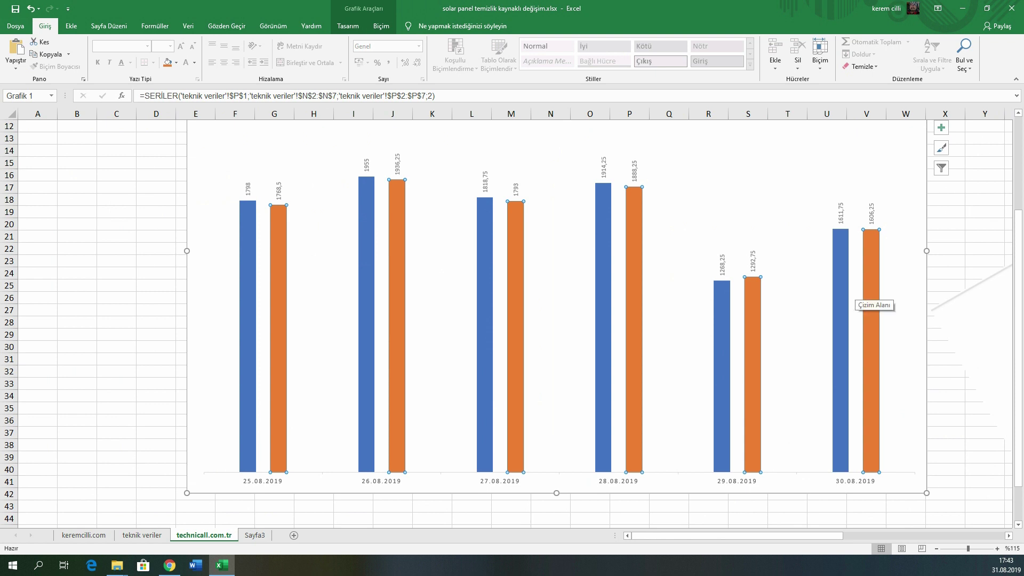
pyautogui.moveTo(841, 279)
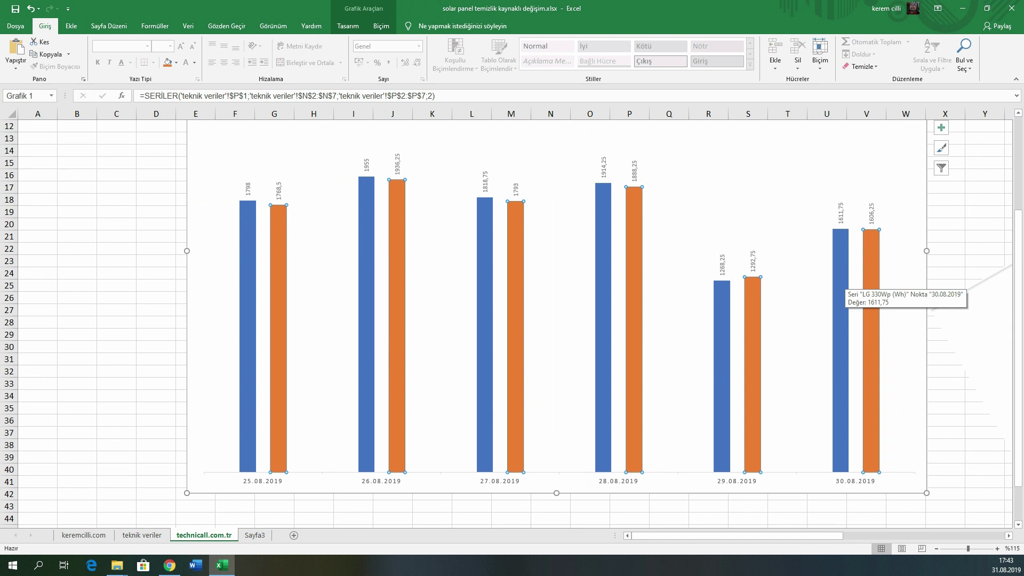
pyautogui.click(841, 279)
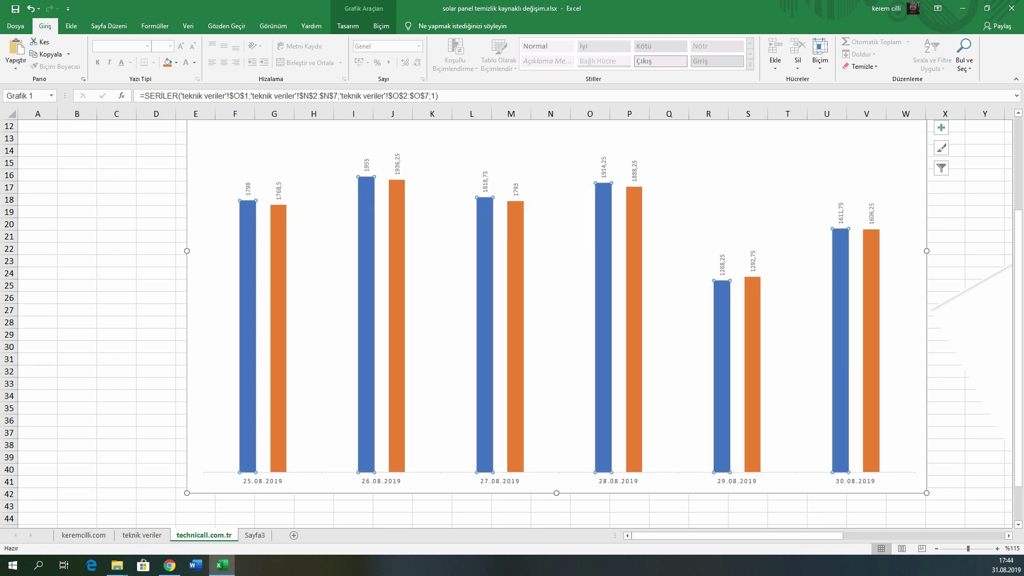
pyautogui.moveTo(840, 250)
pyautogui.moveTo(736, 536); pyautogui.dragTo(761, 536)
# Step: Open the teknik veriler sheet and select the raw hourly readings in A2:D50
pyautogui.click(142, 535)
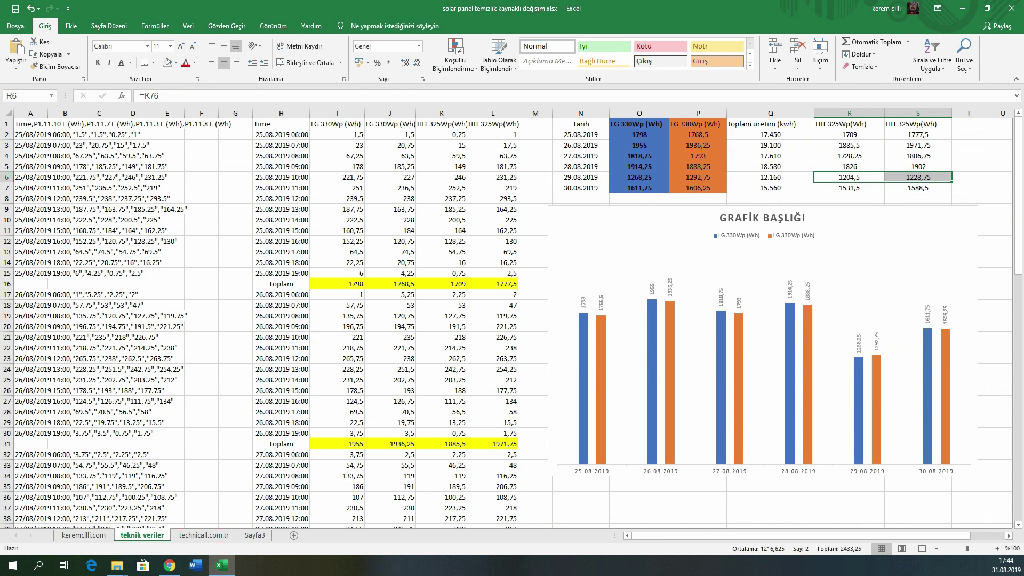
pyautogui.moveTo(31, 134); pyautogui.dragTo(159, 223)
pyautogui.scroll(14, 159, 223)
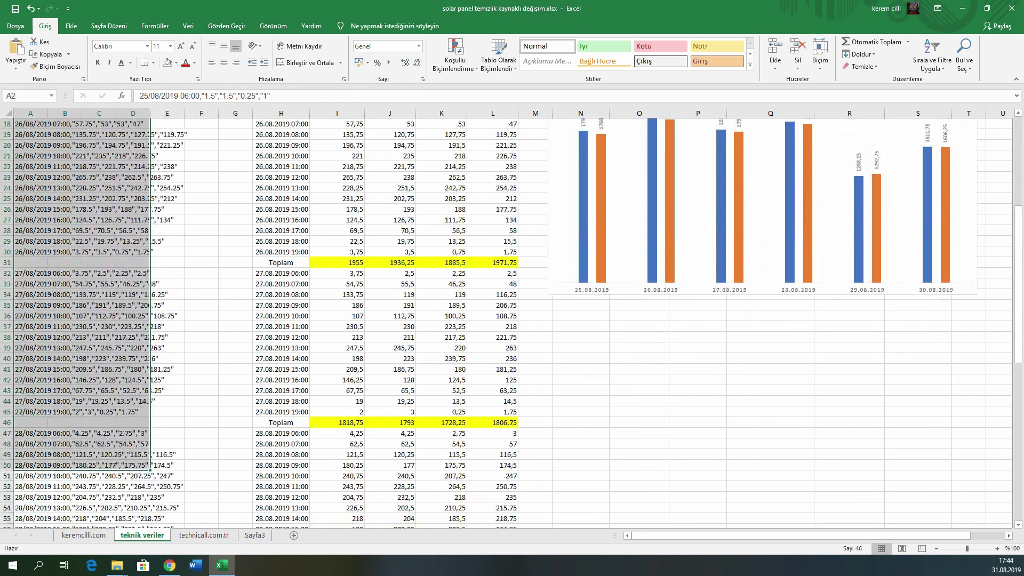
# Step: Review the hourly table for 25.08.2019 with its Toplam row, selecting the first LG 330Wp column in I1:I16
pyautogui.moveTo(281, 124); pyautogui.dragTo(507, 283)
pyautogui.click(337, 284)
pyautogui.moveTo(337, 284); pyautogui.dragTo(493, 284)
pyautogui.moveTo(337, 123); pyautogui.dragTo(336, 284)
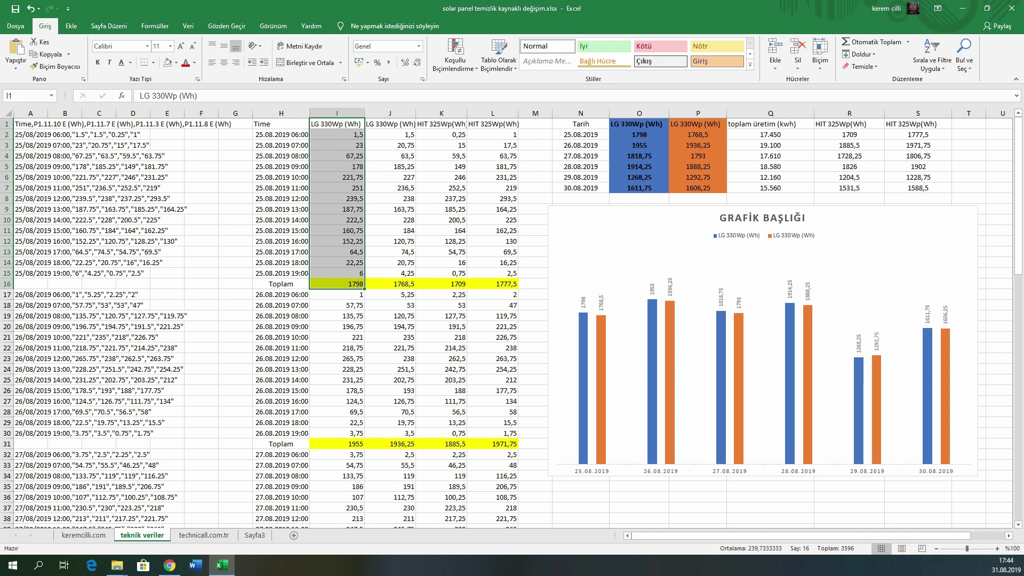
# Step: Check the Toplam formulas in I16 and I31, and inspect the two LG 330Wp series in the chart
pyautogui.click(280, 135)
pyautogui.click(337, 124)
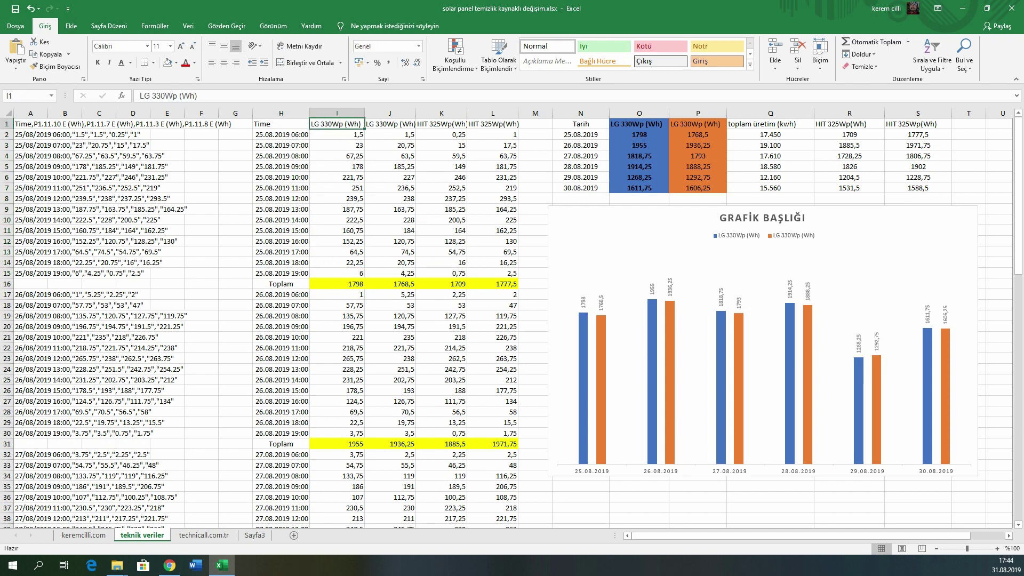
pyautogui.click(337, 284)
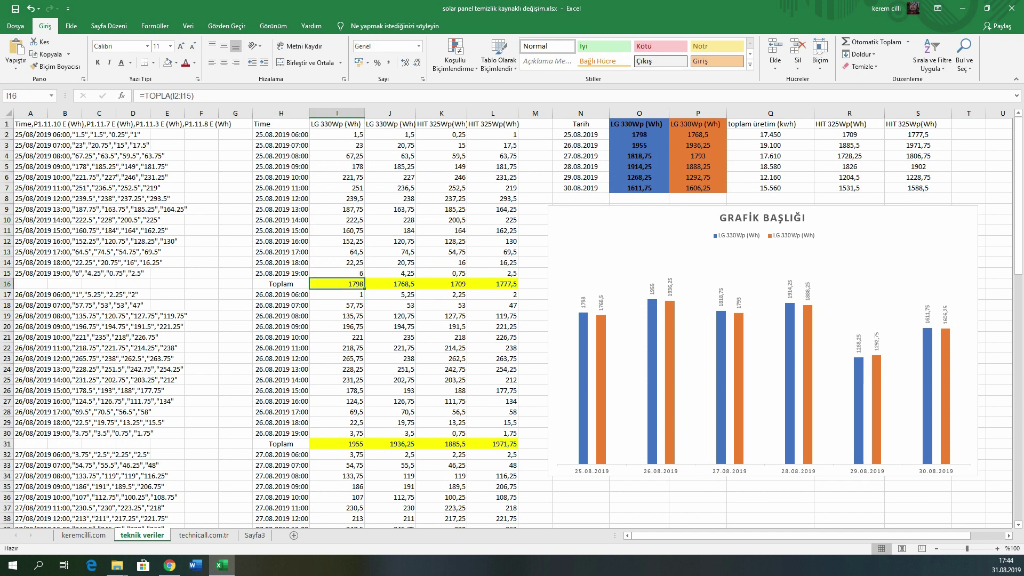
pyautogui.click(337, 444)
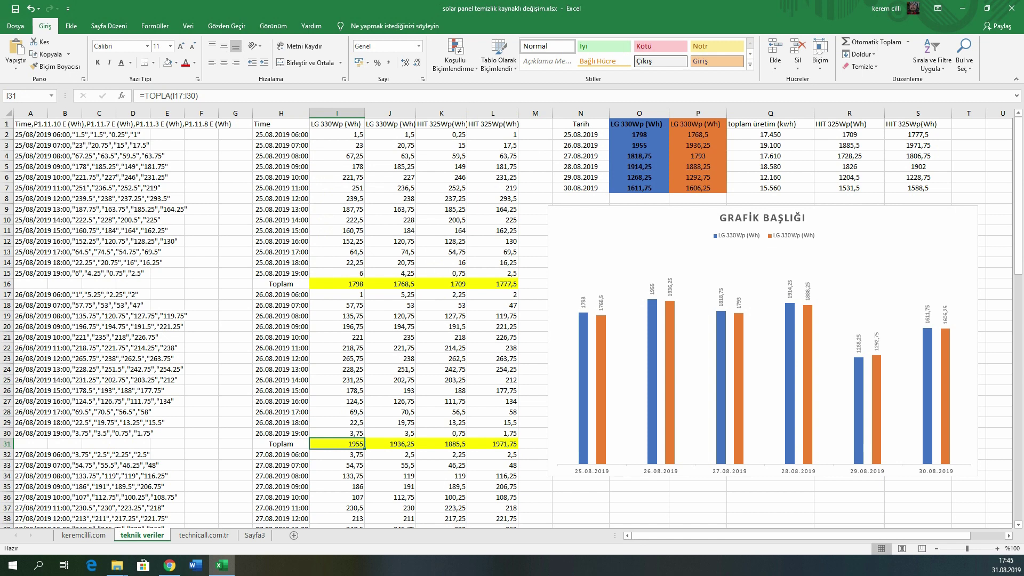
pyautogui.click(337, 284)
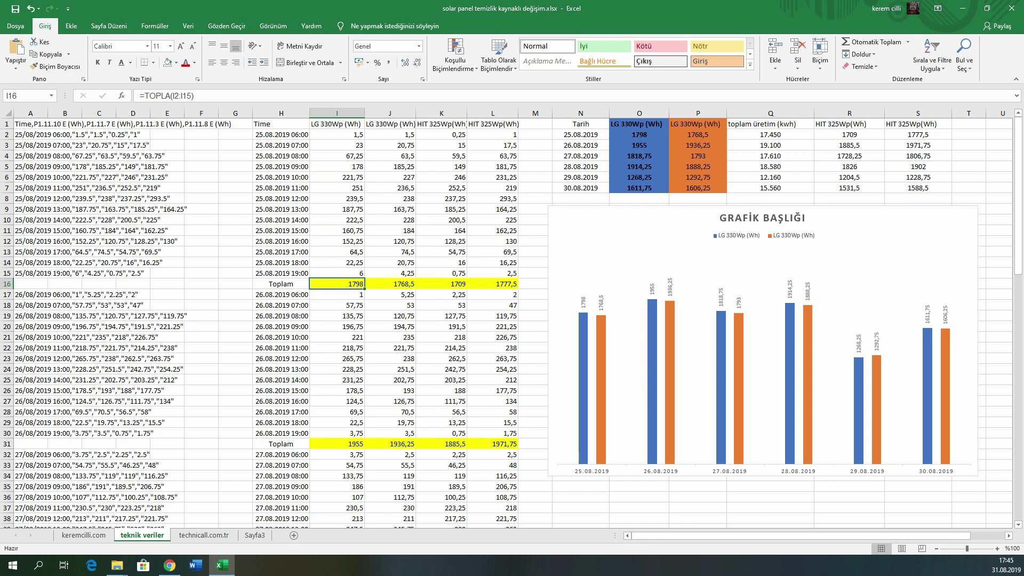
pyautogui.click(876, 376)
pyautogui.click(858, 376)
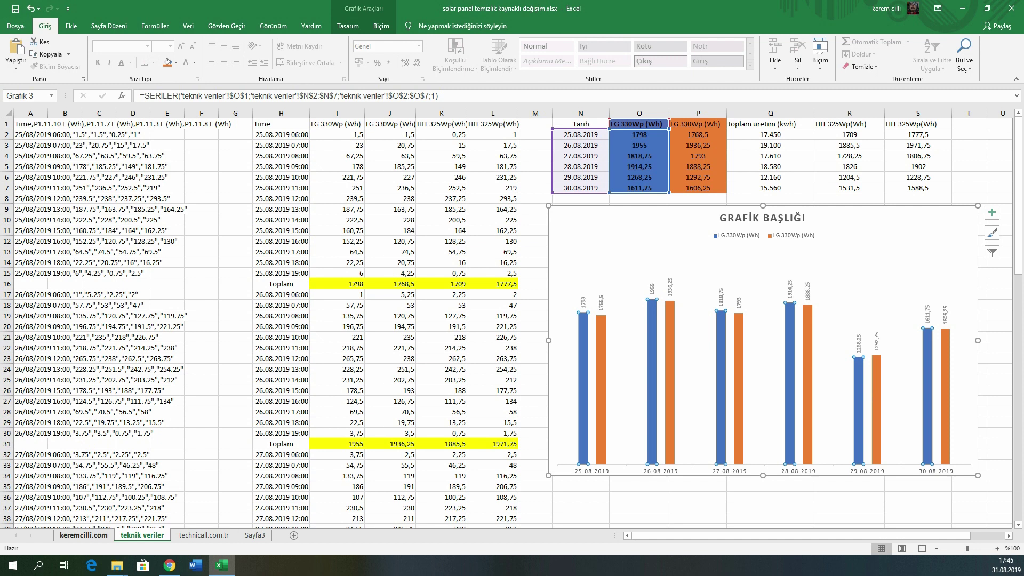
# Step: Open the keremcilli.com sheet and examine the green-highlighted cleaned panels in the panel layout picture
pyautogui.click(83, 535)
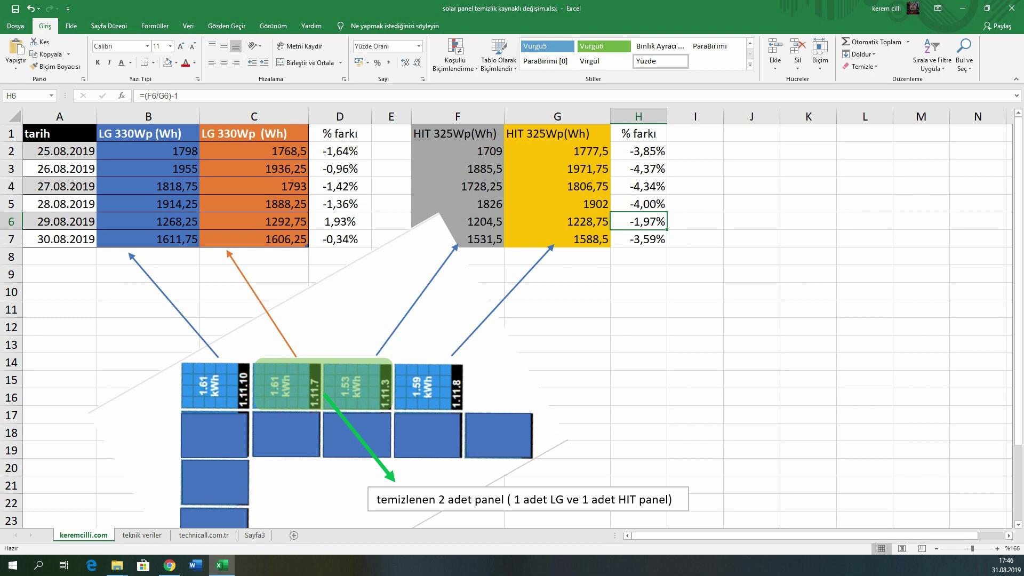
pyautogui.click(324, 377)
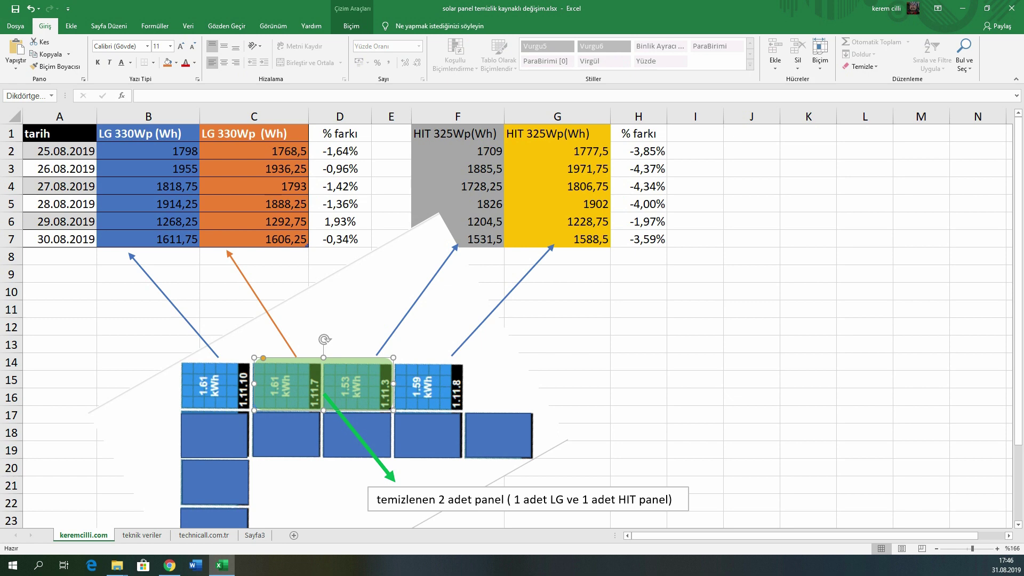
pyautogui.click(352, 304)
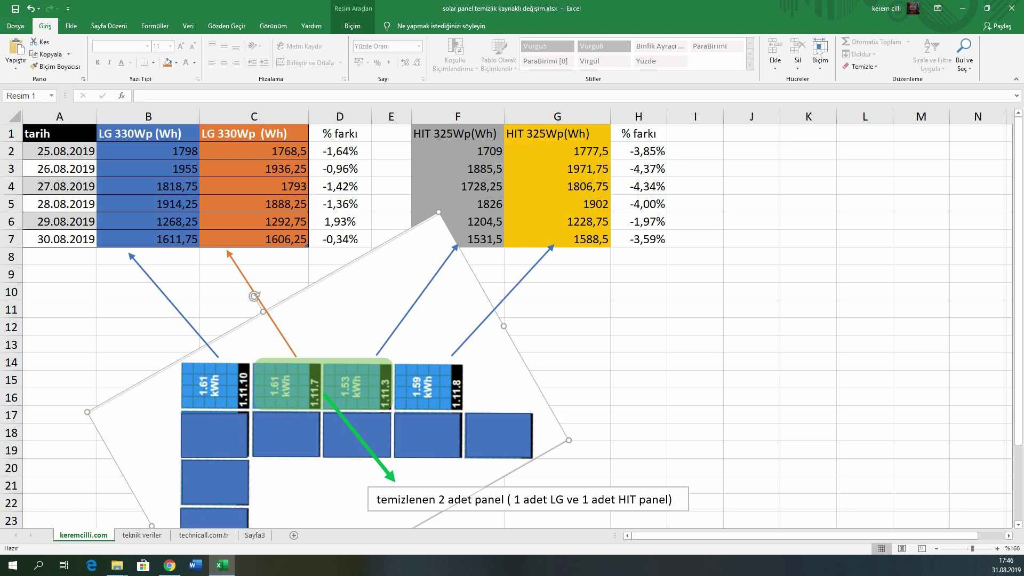
# Step: Select the 29.08.2019 LG comparison in A6:D6 and check the % farkı formula in D6
pyautogui.press('Escape')
pyautogui.press('Down')
pyautogui.press('Down')
pyautogui.press('Down')
pyautogui.press('Home')
pyautogui.press('Down')
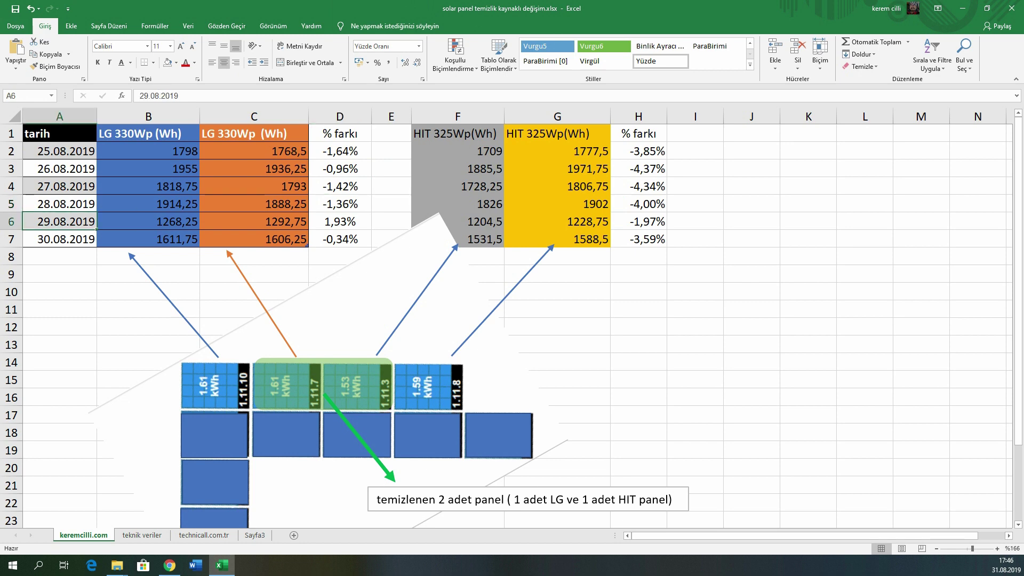
pyautogui.hotkey('shift', 'Right')
pyautogui.hotkey('shift', 'Right')
pyautogui.hotkey('shift', 'Right')
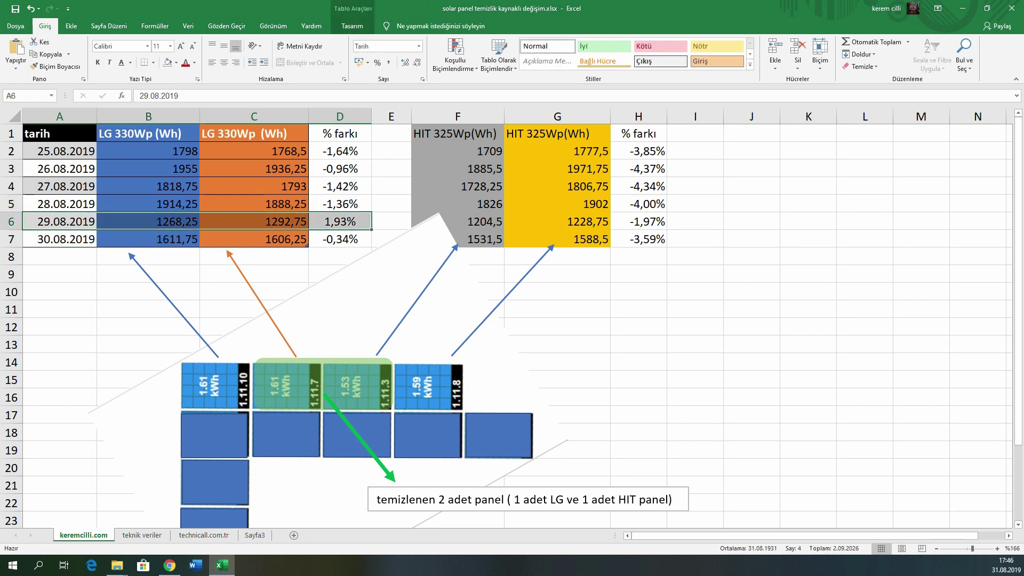
pyautogui.click(340, 221)
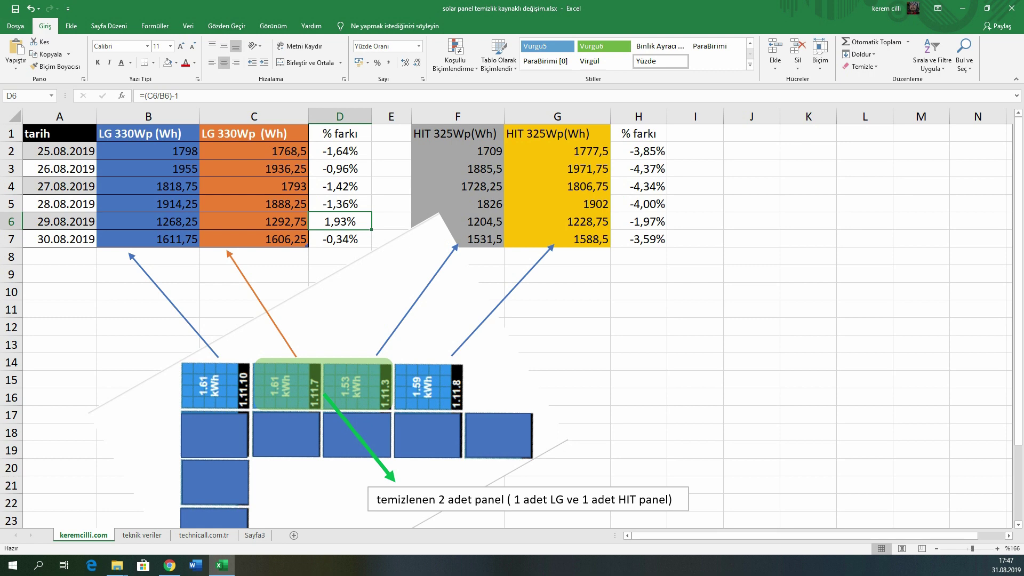
# Step: Examine the HIT 325Wp comparison, checking the % farkı values in H2:H5 and the 29.08.2019 value in H6
pyautogui.click(353, 383)
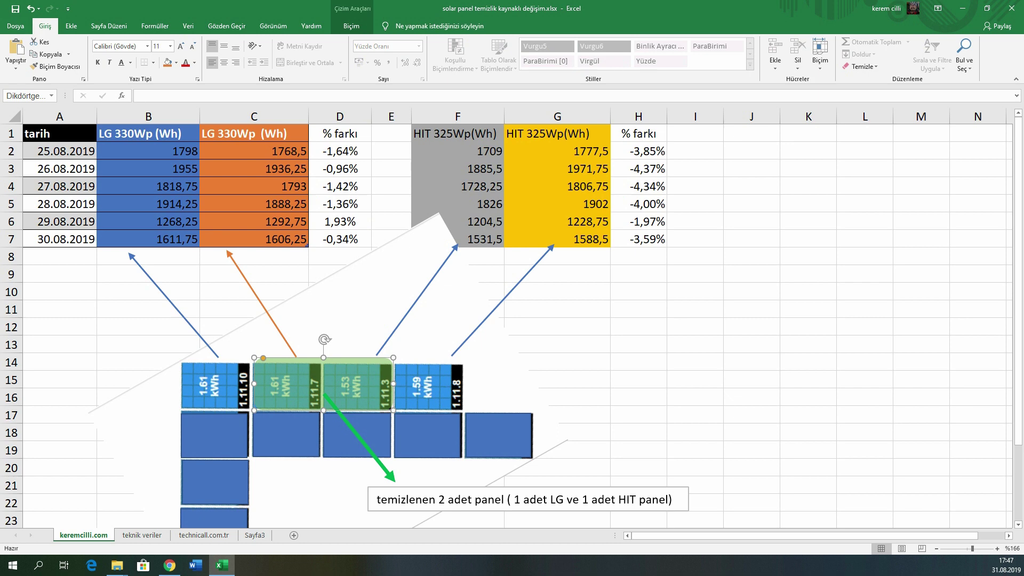
pyautogui.click(417, 298)
pyautogui.click(561, 344)
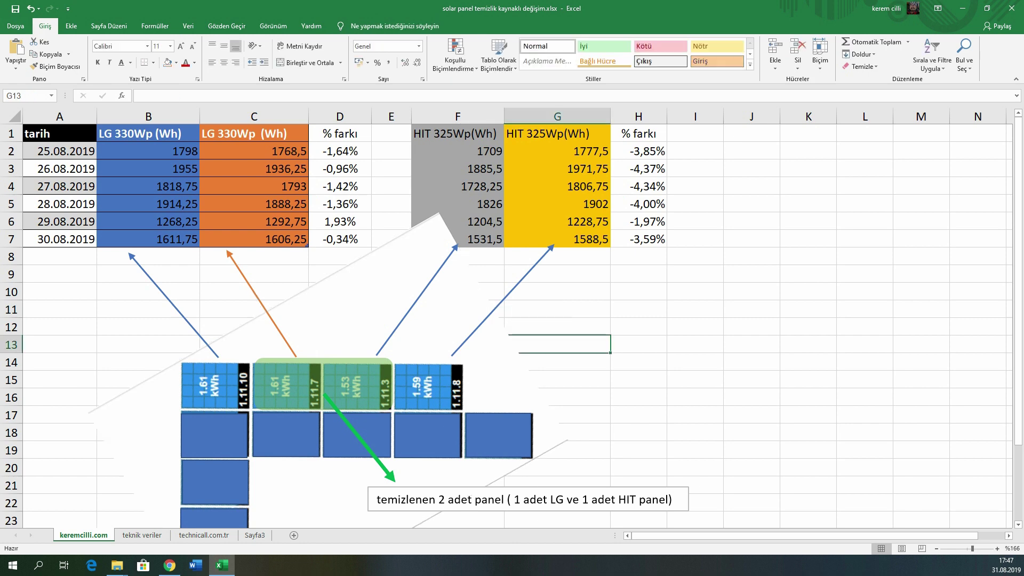
pyautogui.click(557, 151)
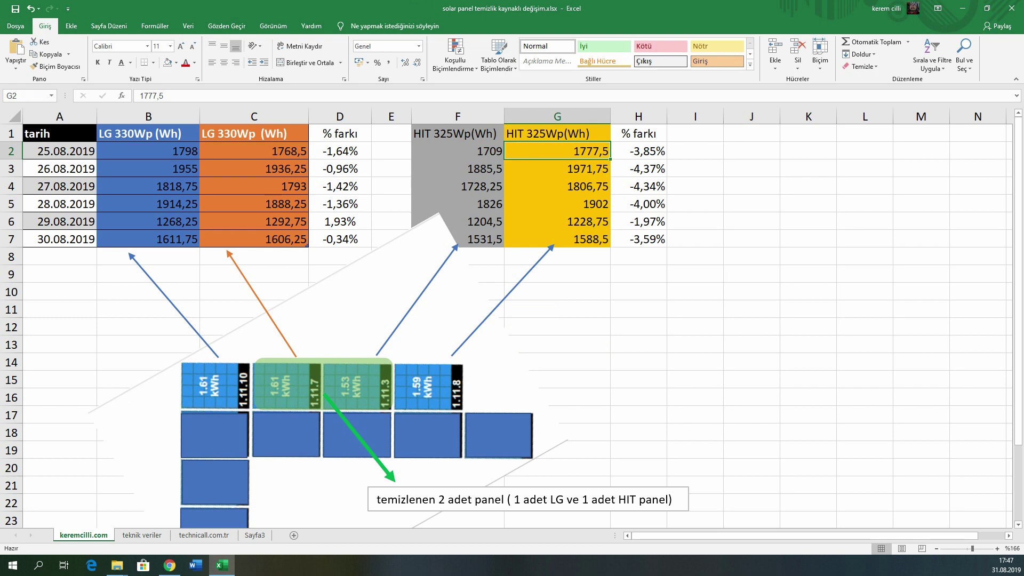
pyautogui.click(638, 151)
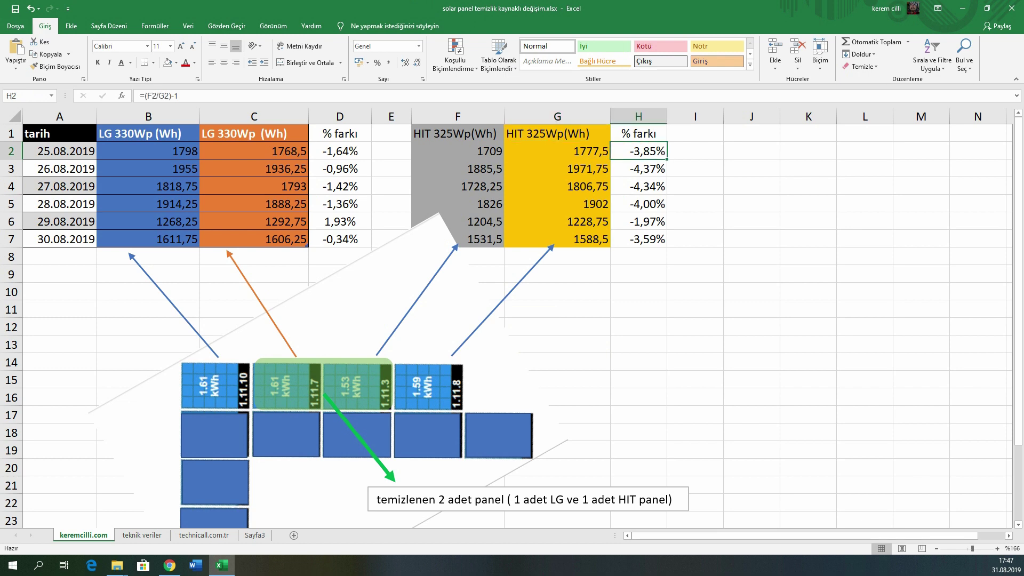
pyautogui.moveTo(638, 151); pyautogui.dragTo(638, 204)
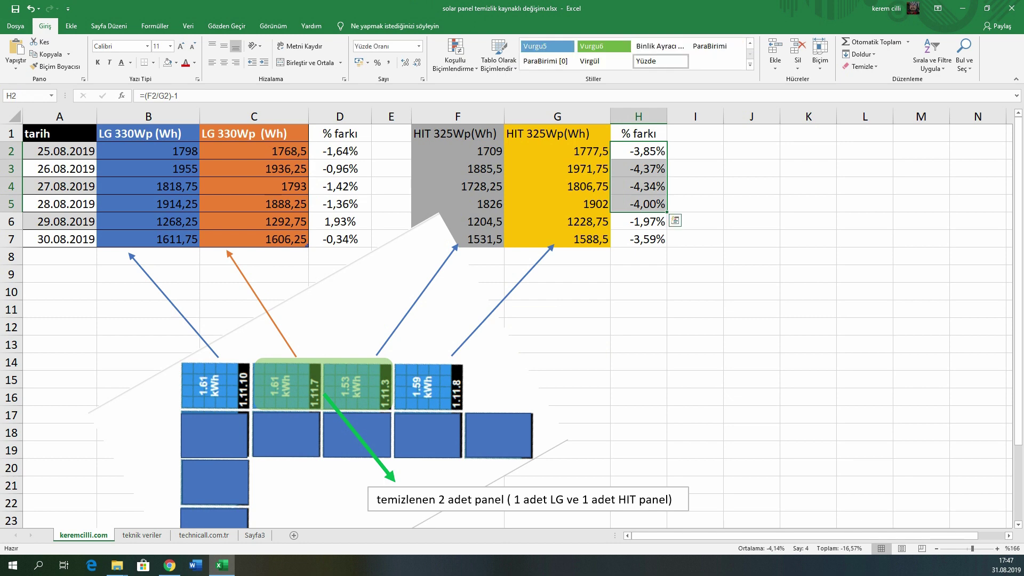
pyautogui.click(639, 222)
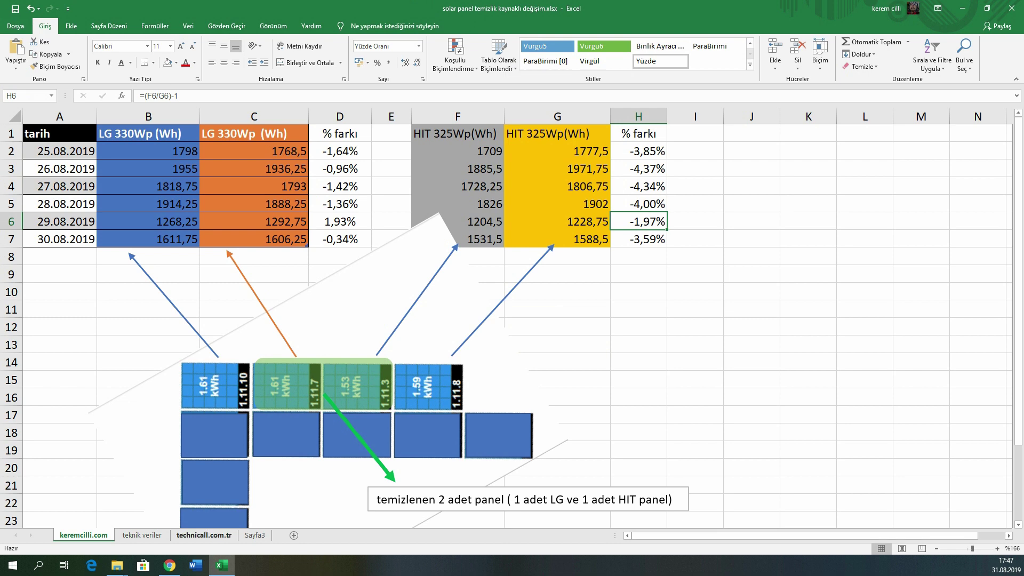
# Step: Return to the teknik veriler sheet and select the daily toplam üretim (kwh) values in Q2:Q7
pyautogui.click(141, 535)
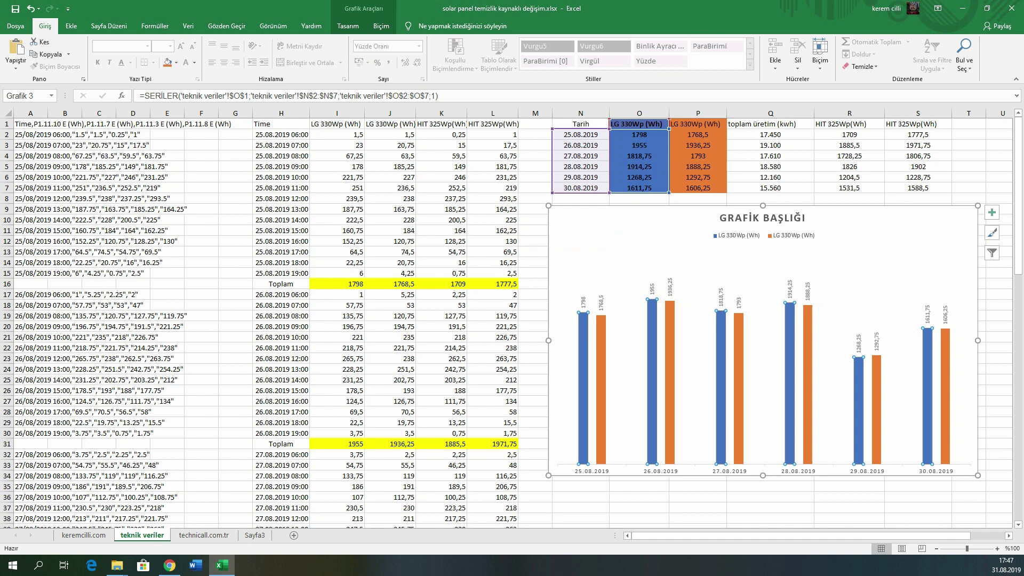
pyautogui.moveTo(771, 134); pyautogui.dragTo(771, 188)
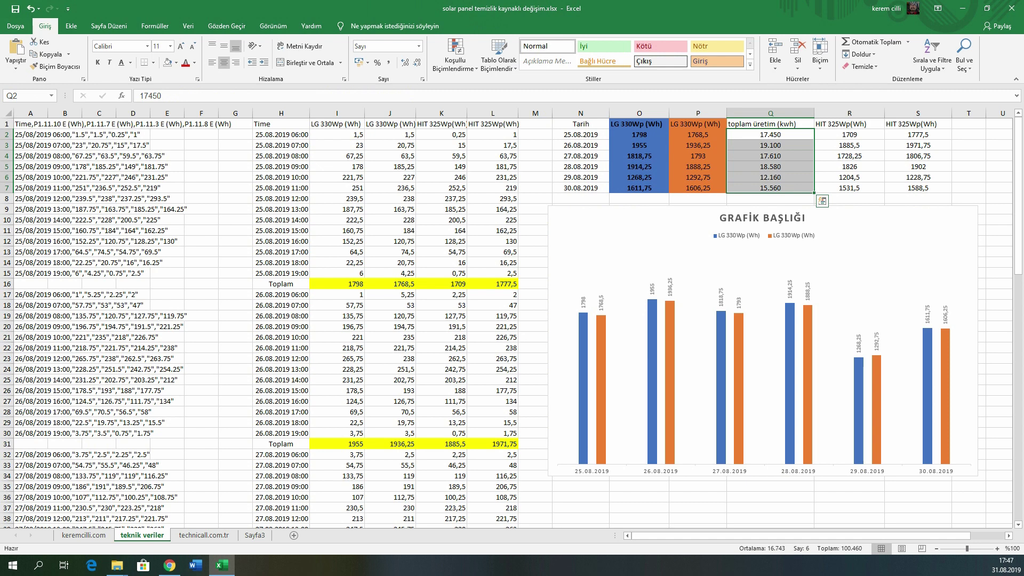
# Step: Compare the daily toplam üretim (kwh) values for 25.08.2019, 26.08.2019 and 29.08.2019 in column Q
pyautogui.click(769, 145)
pyautogui.click(581, 135)
pyautogui.click(770, 134)
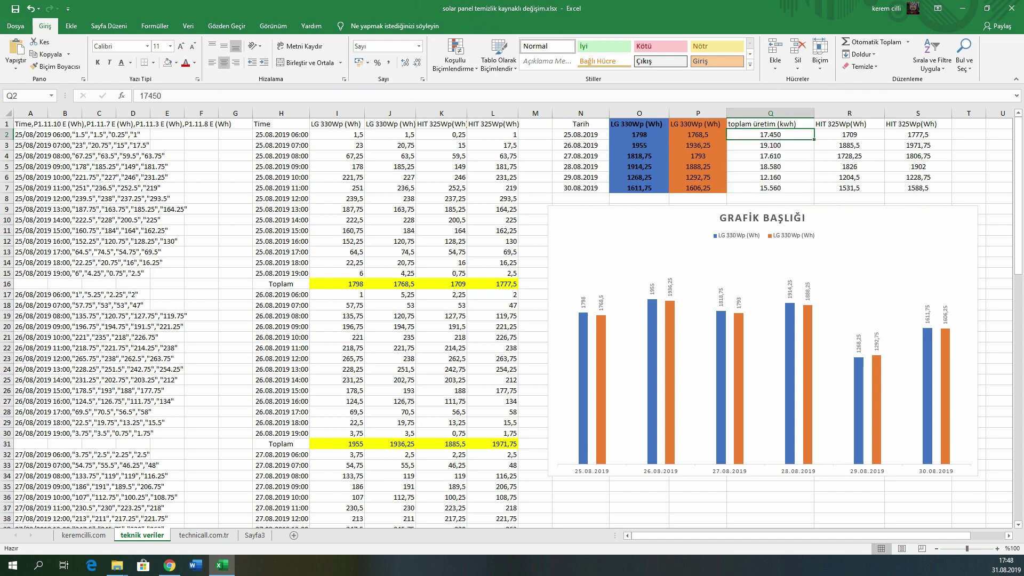
pyautogui.click(580, 145)
pyautogui.click(770, 145)
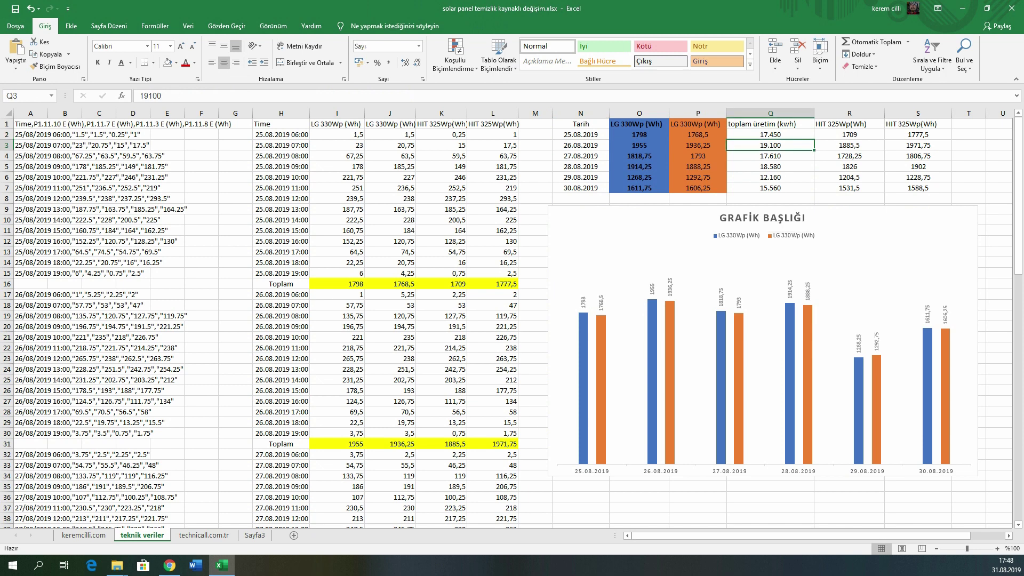
pyautogui.click(769, 177)
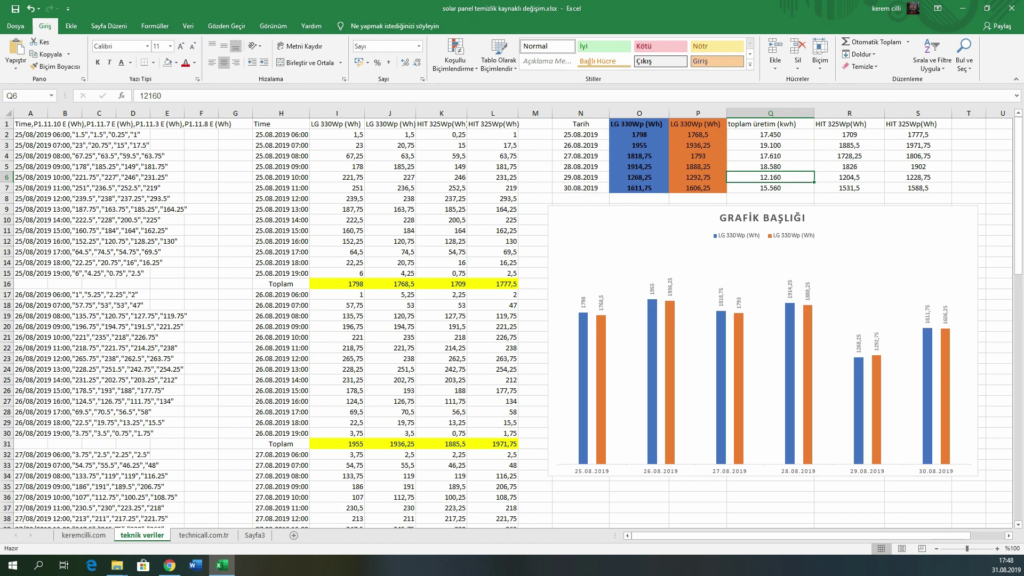
# Step: Switch to Chrome and view the weekly SolarEdge physical layout with the power of each panel
pyautogui.hotkey('alt', 'Tab')
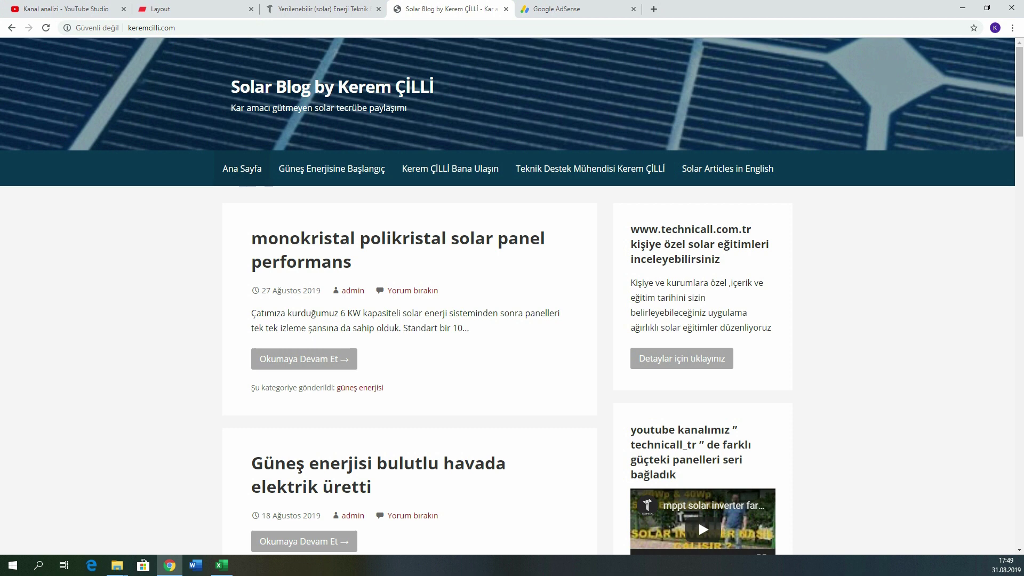
pyautogui.hotkey('ctrl', '2')
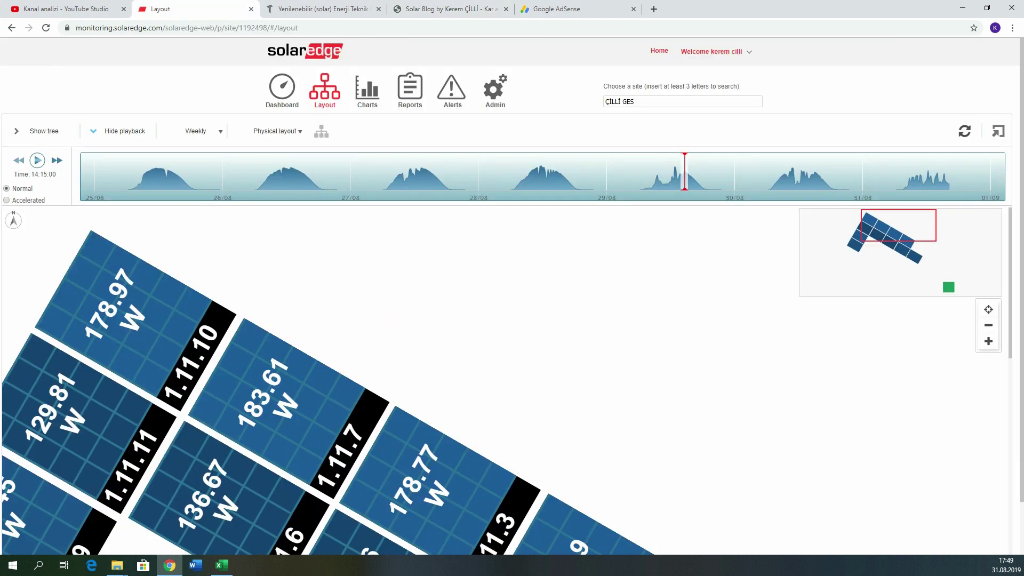
pyautogui.hotkey('ctrl', '1')
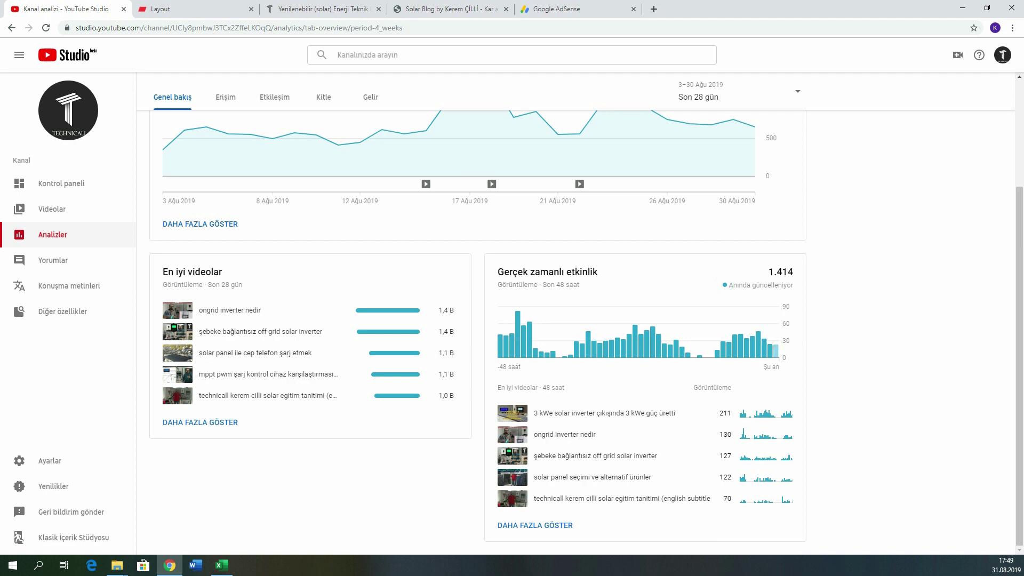
pyautogui.hotkey('ctrl', 'Tab')
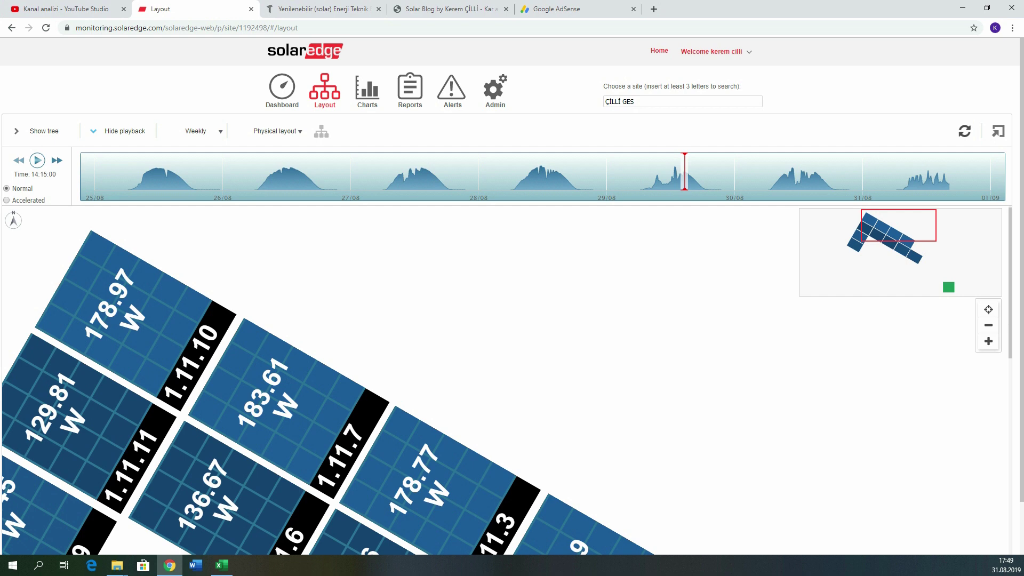
# Step: Switch back to the Excel workbook and open the keremcilli.com sheet with the LG and HIT panel comparisons
pyautogui.click(222, 565)
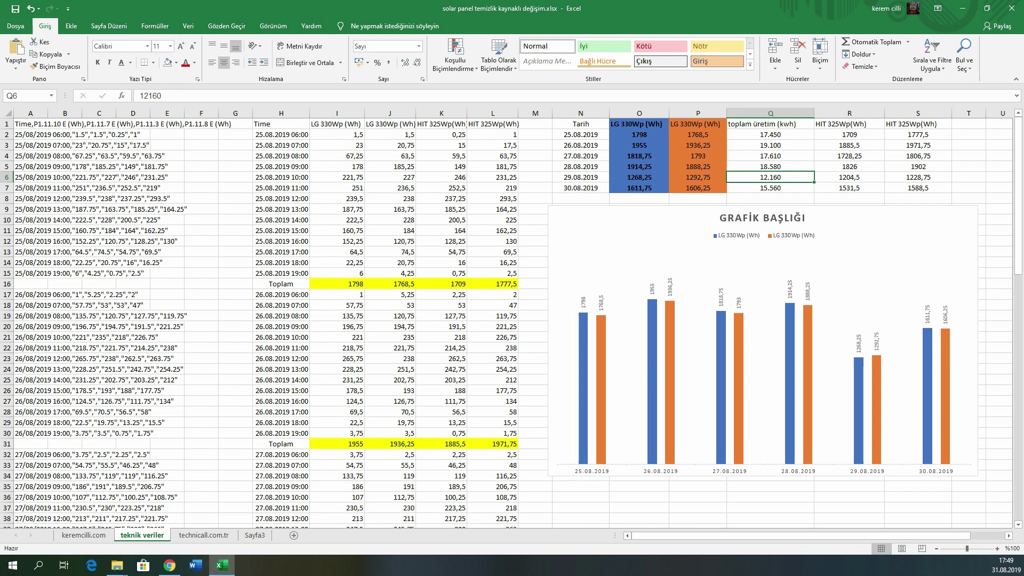
pyautogui.click(84, 535)
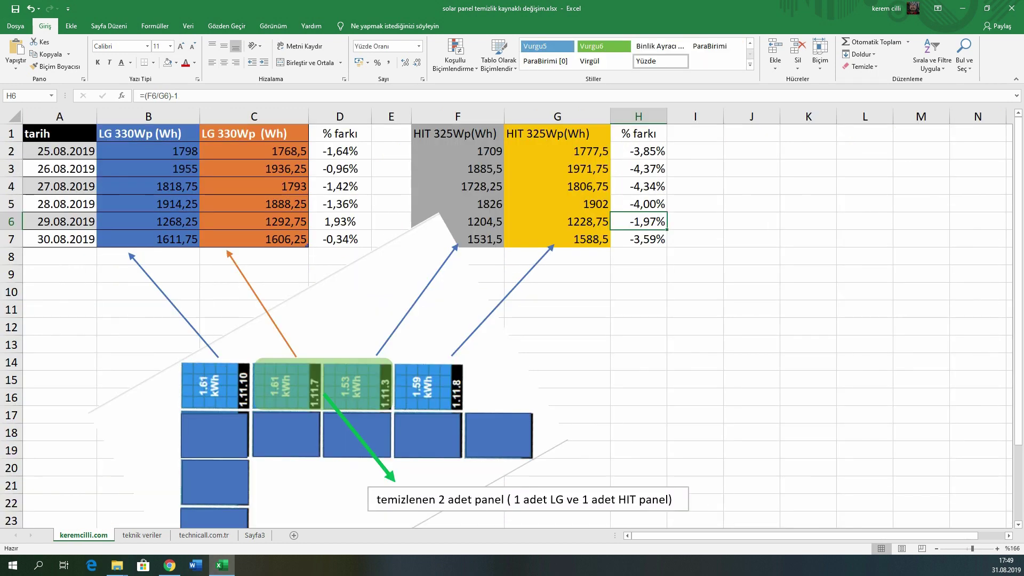